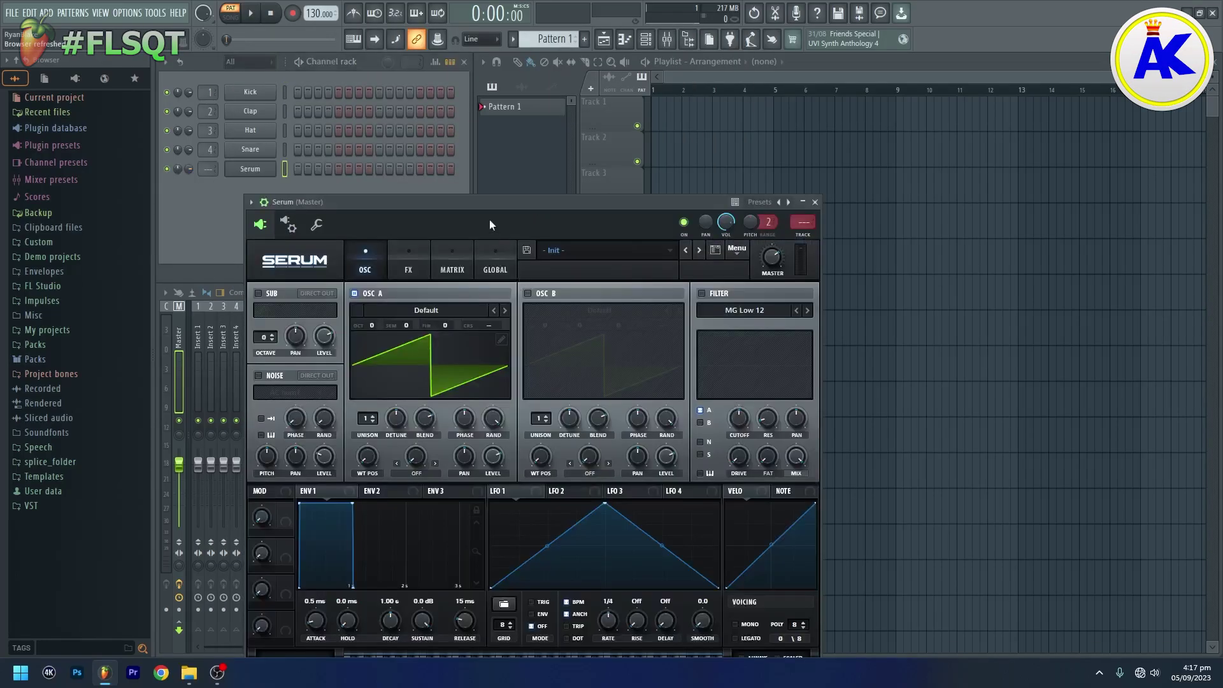
- Move the Serum plugin window higher on the screen
drag(489, 219, 500, 118)
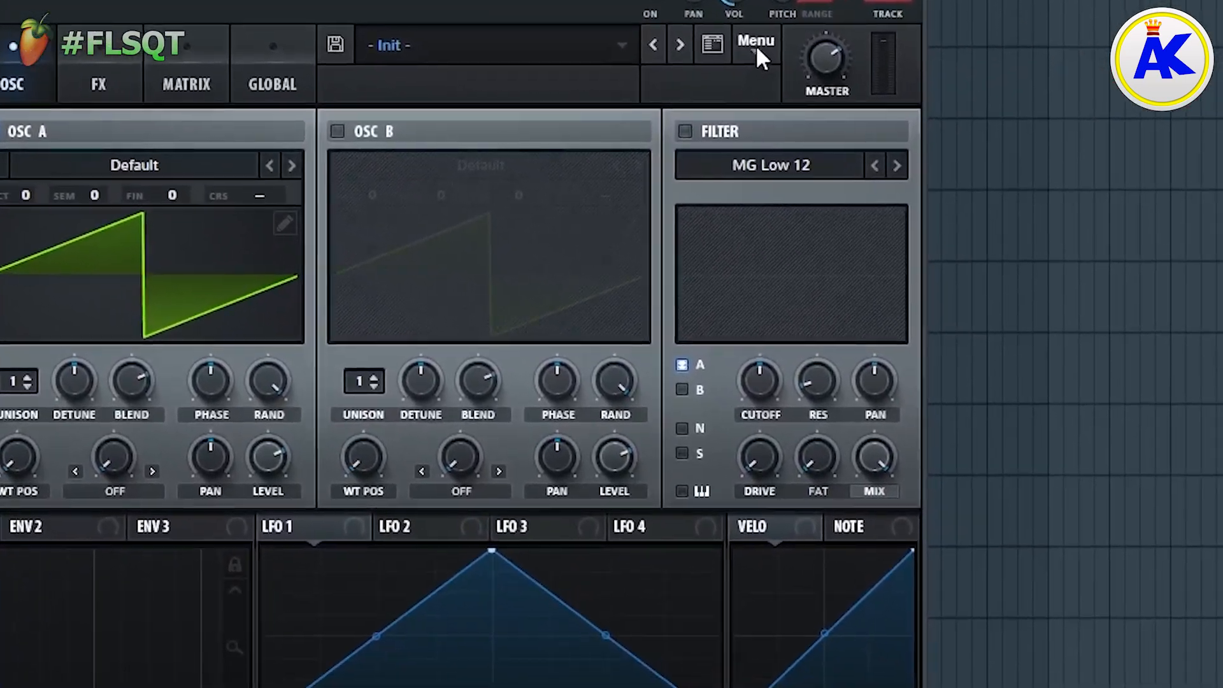
- Reveal Serum's Presets folder on disk via the Menu's 'Show Serum Presets folder'
click(756, 45)
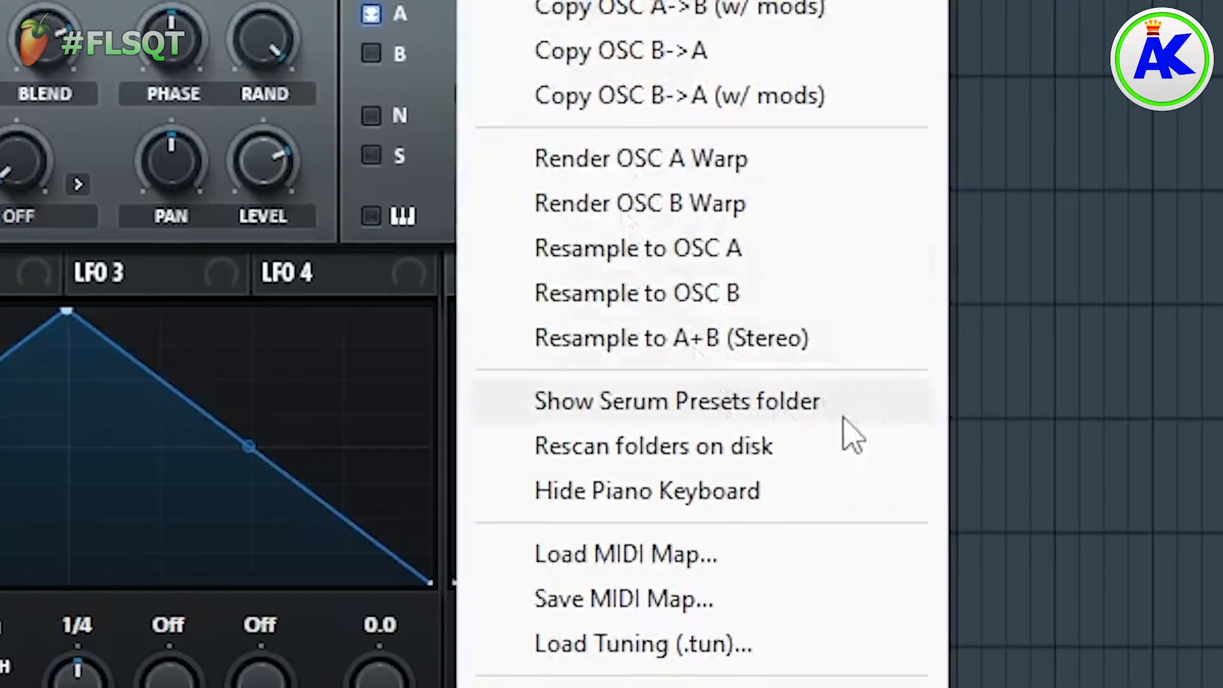
click(934, 420)
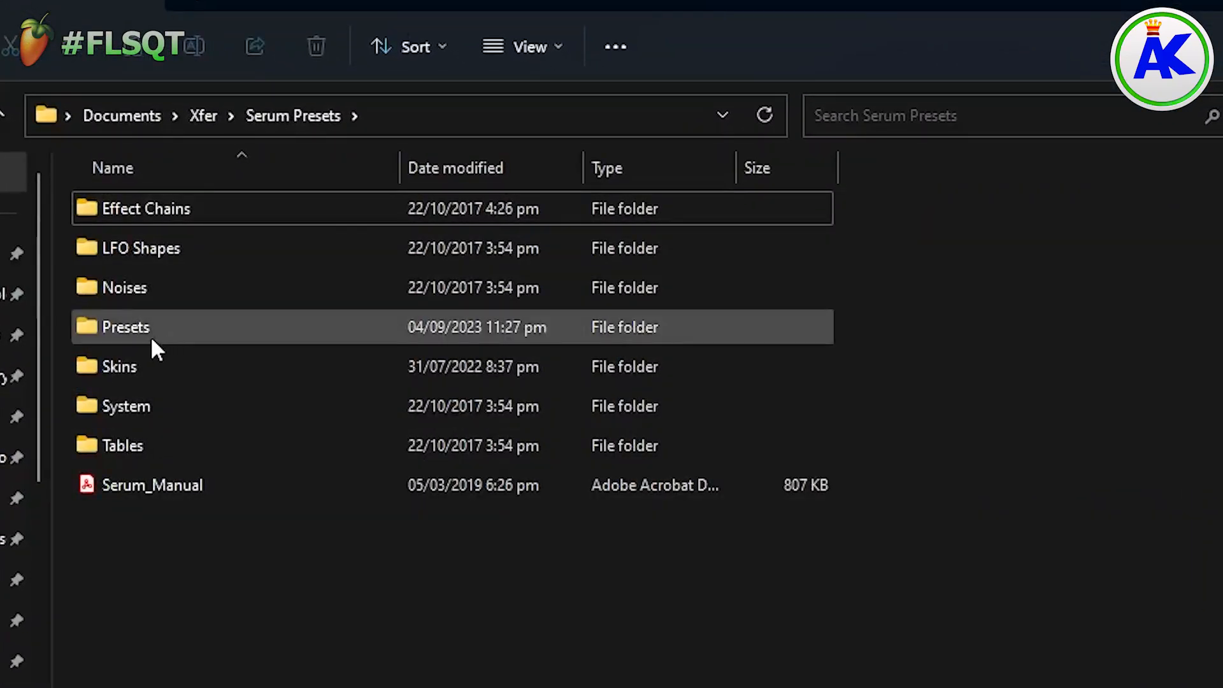
- Inside Presets › User, create a new folder named Free
double_click(187, 331)
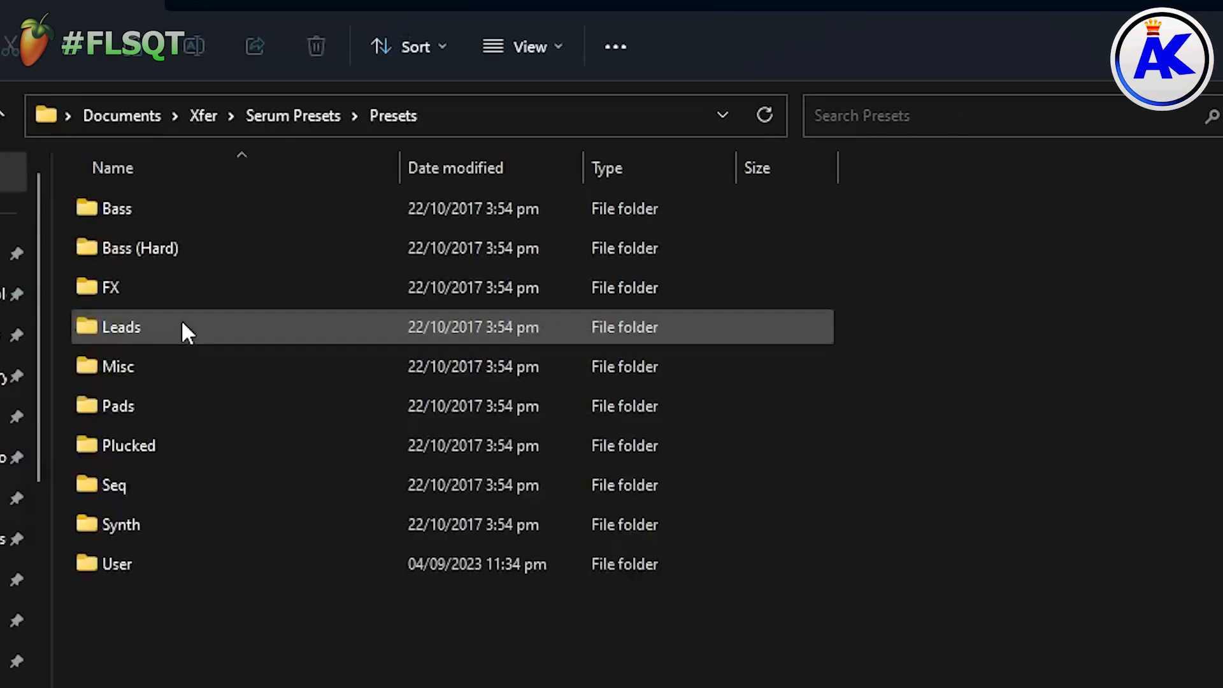
double_click(211, 564)
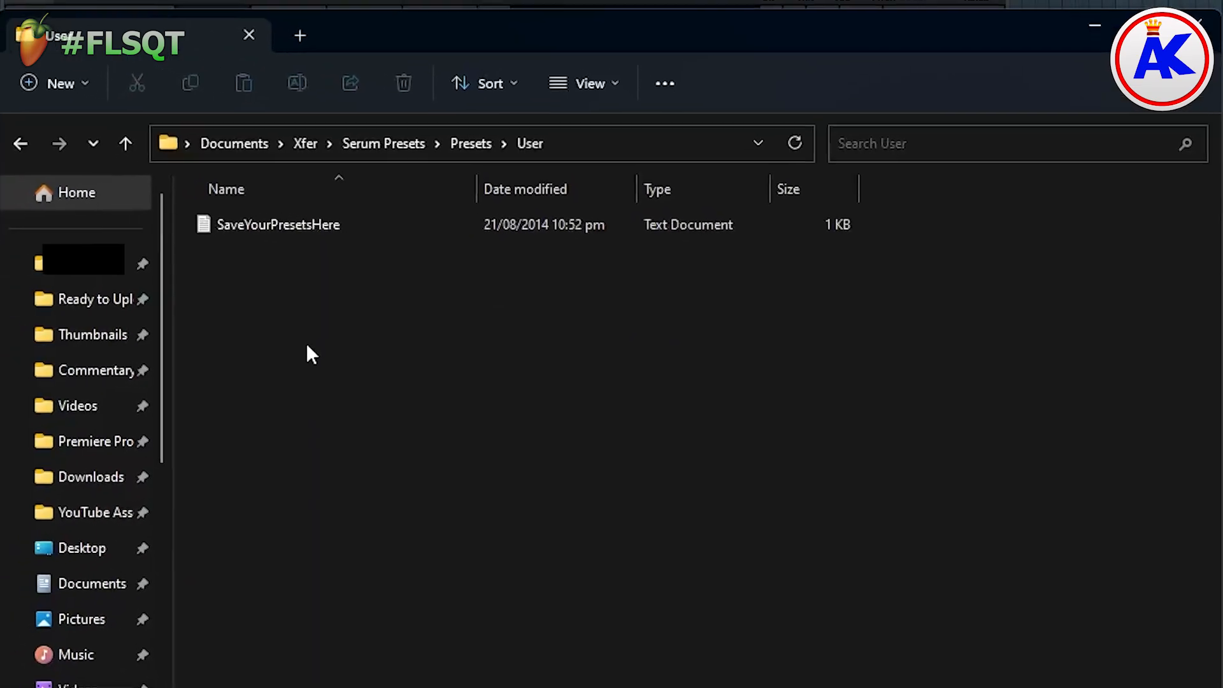
click(76, 88)
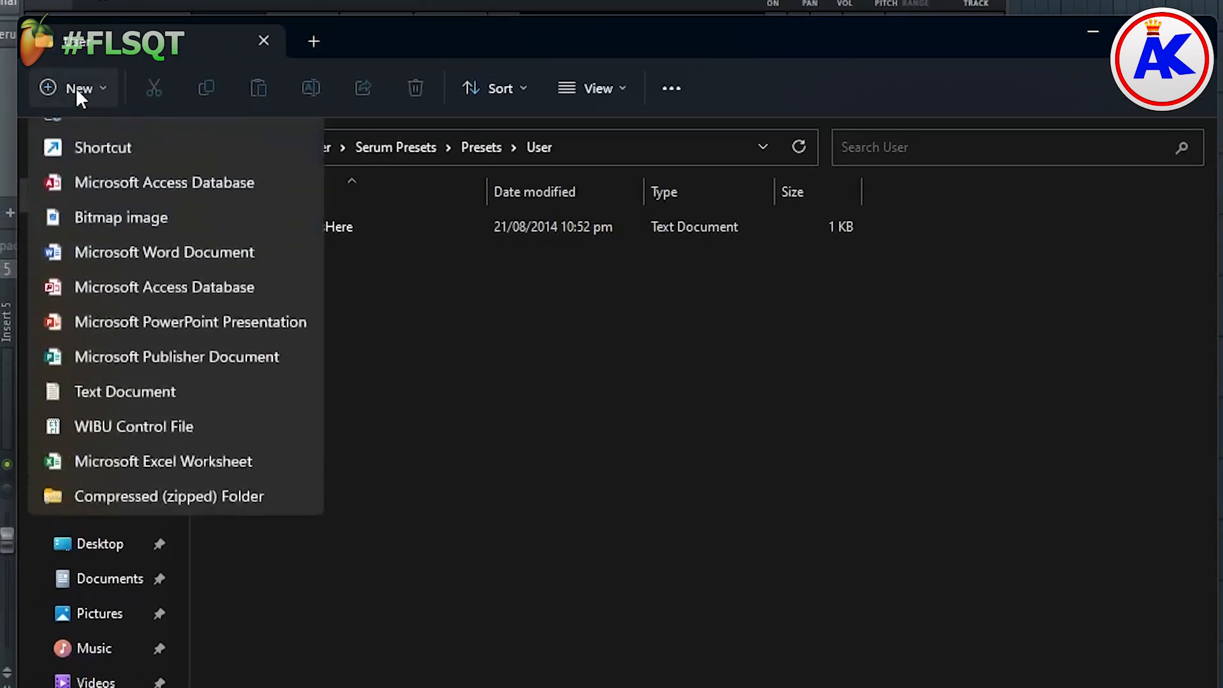
click(97, 135)
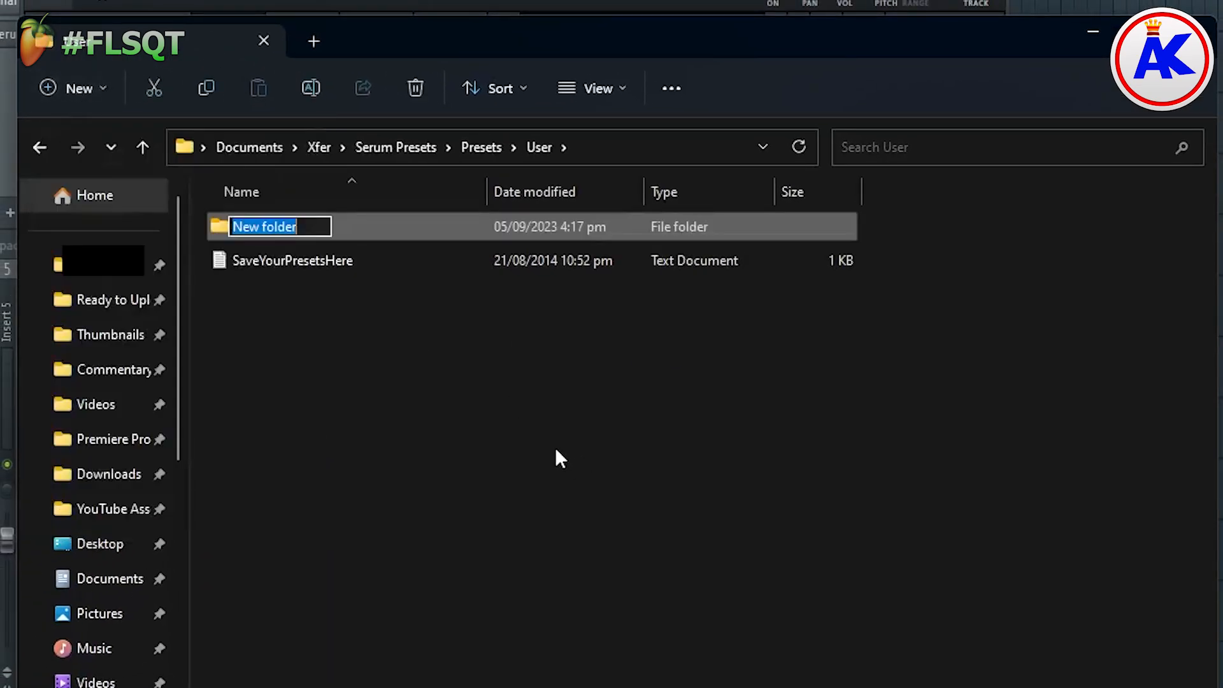
text(Free)
key(Return)
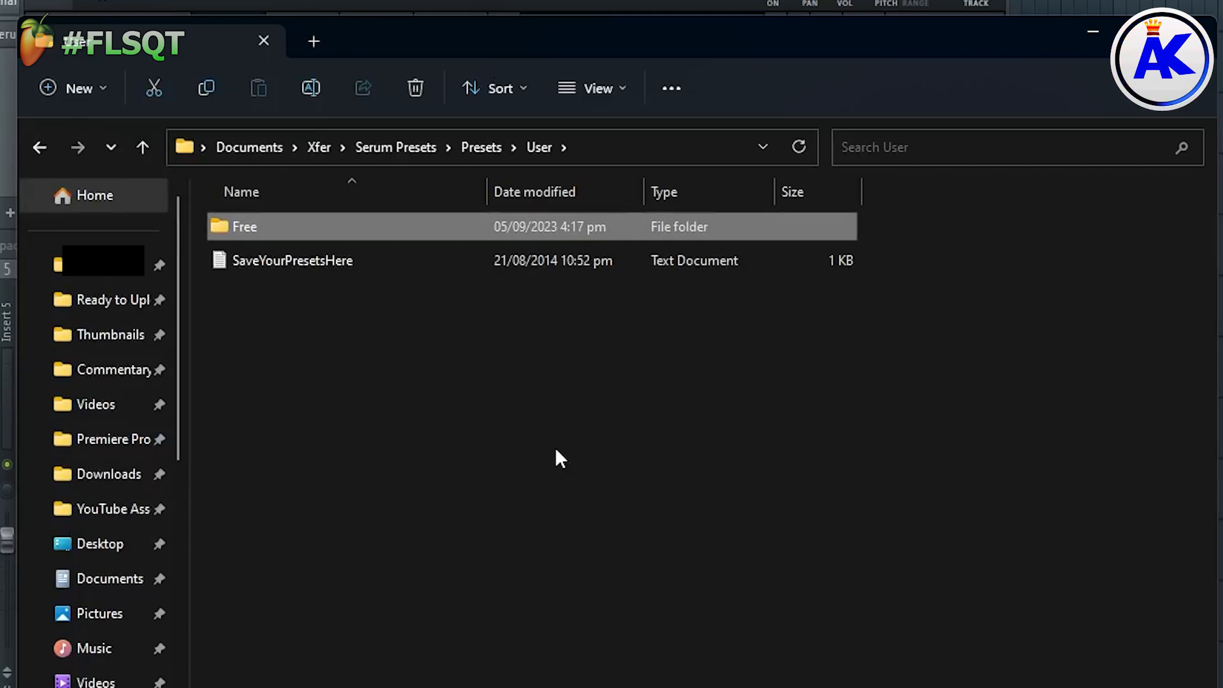
click(535, 440)
- Create a second folder named Premium in User and go into it
click(76, 88)
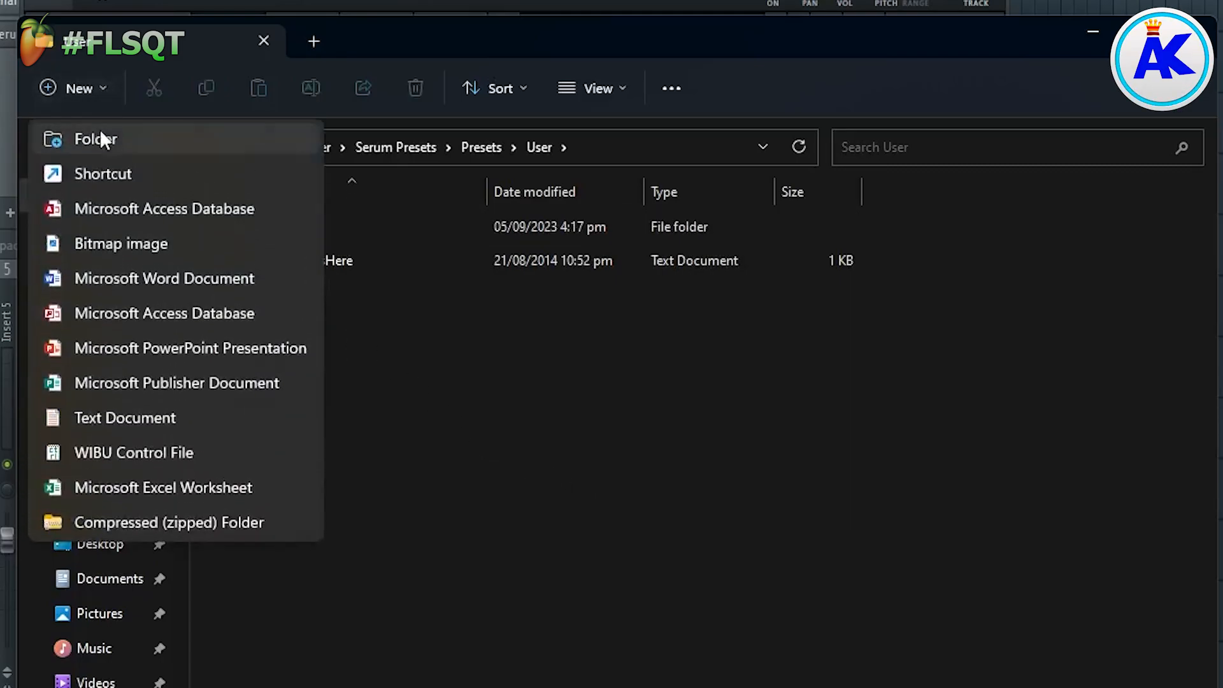
click(97, 137)
text(Pre)
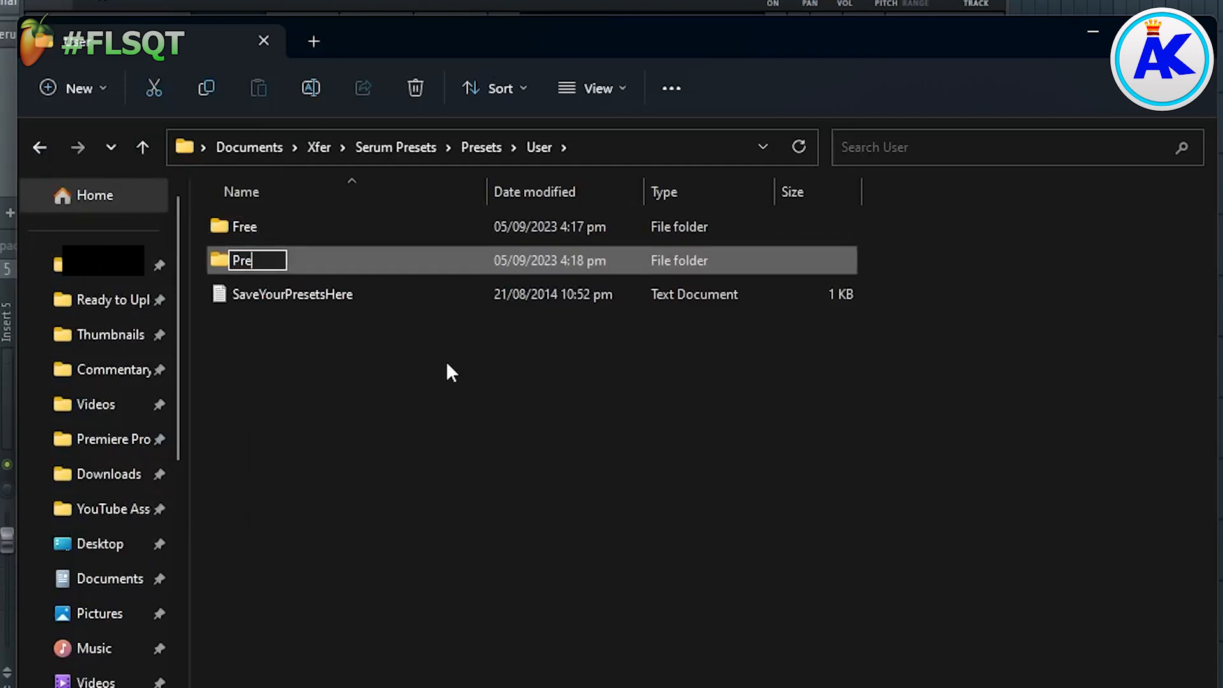
text(mium)
key(Return)
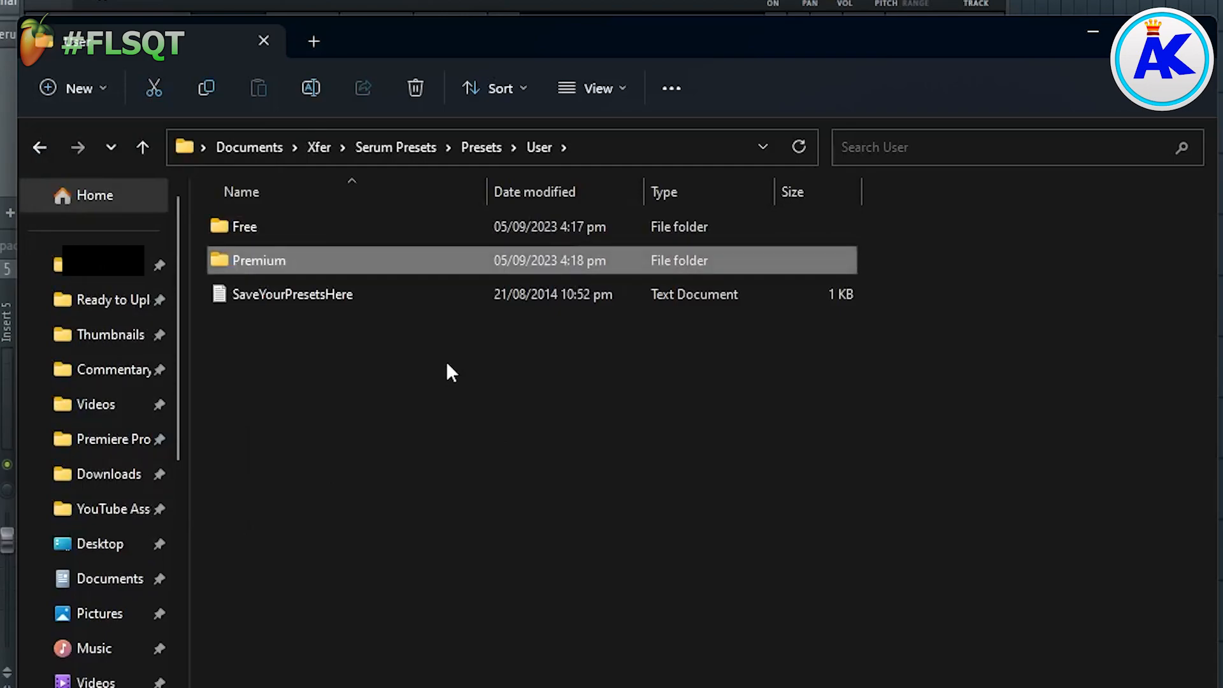
click(468, 353)
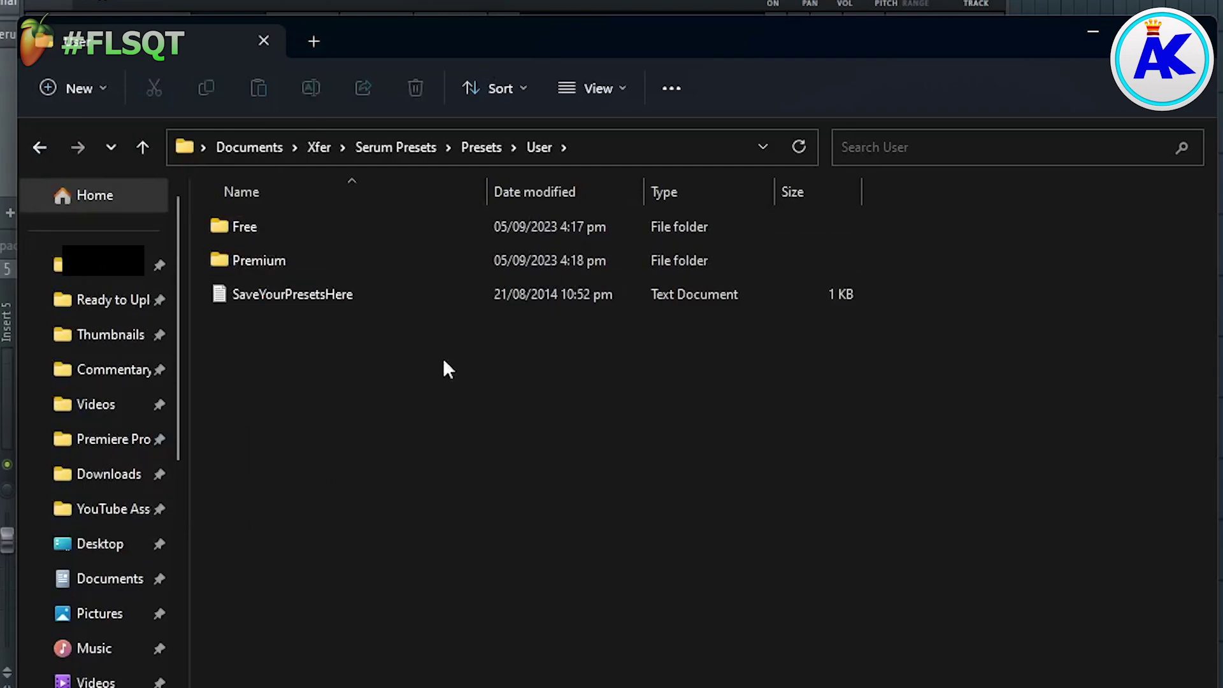
double_click(311, 261)
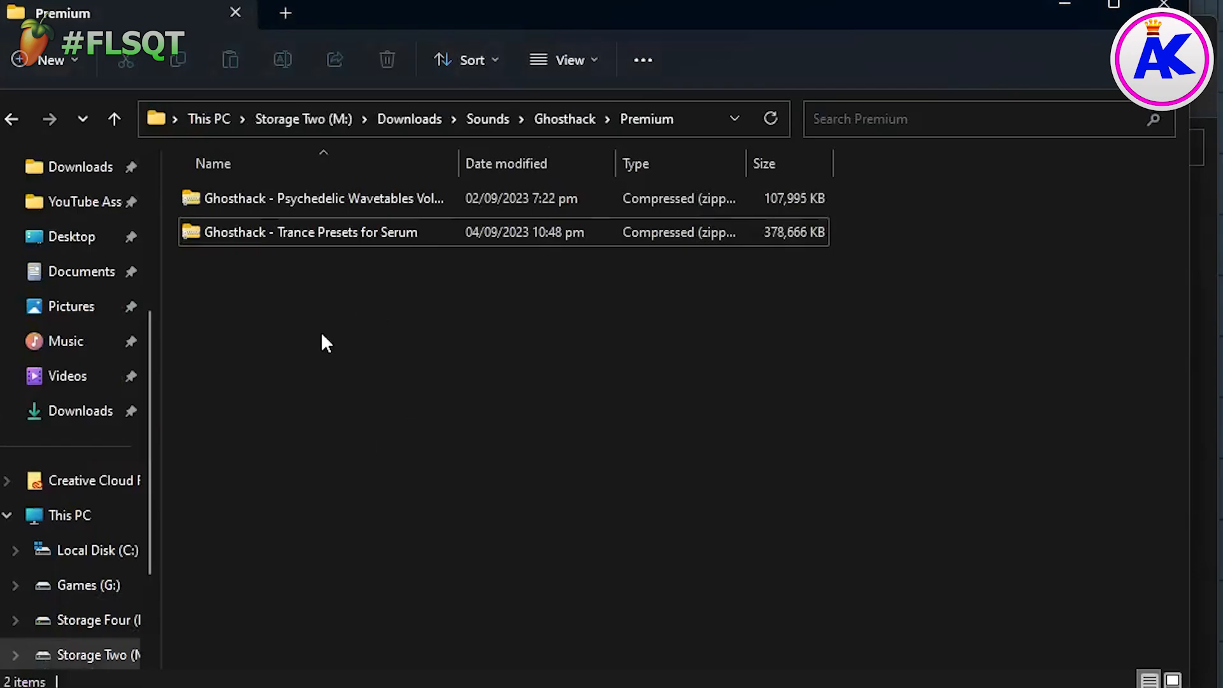
- Extract the Ghosthack Trance Presets for Serum zip to its default location
right_click(332, 230)
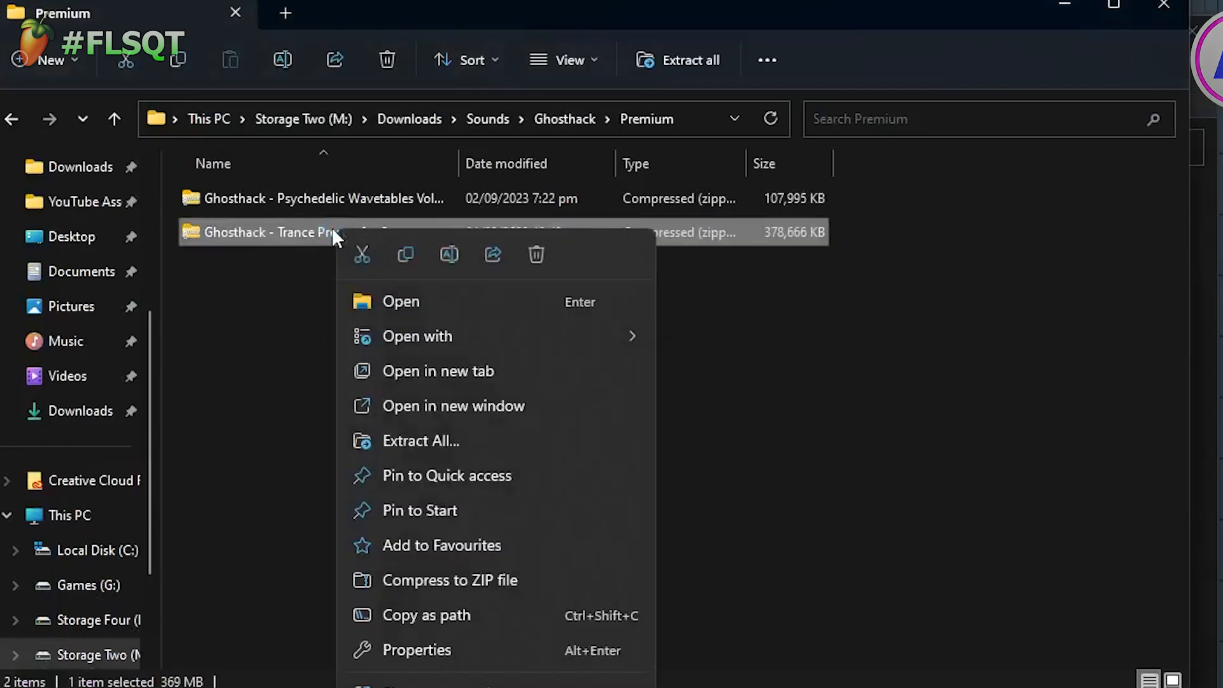
click(479, 440)
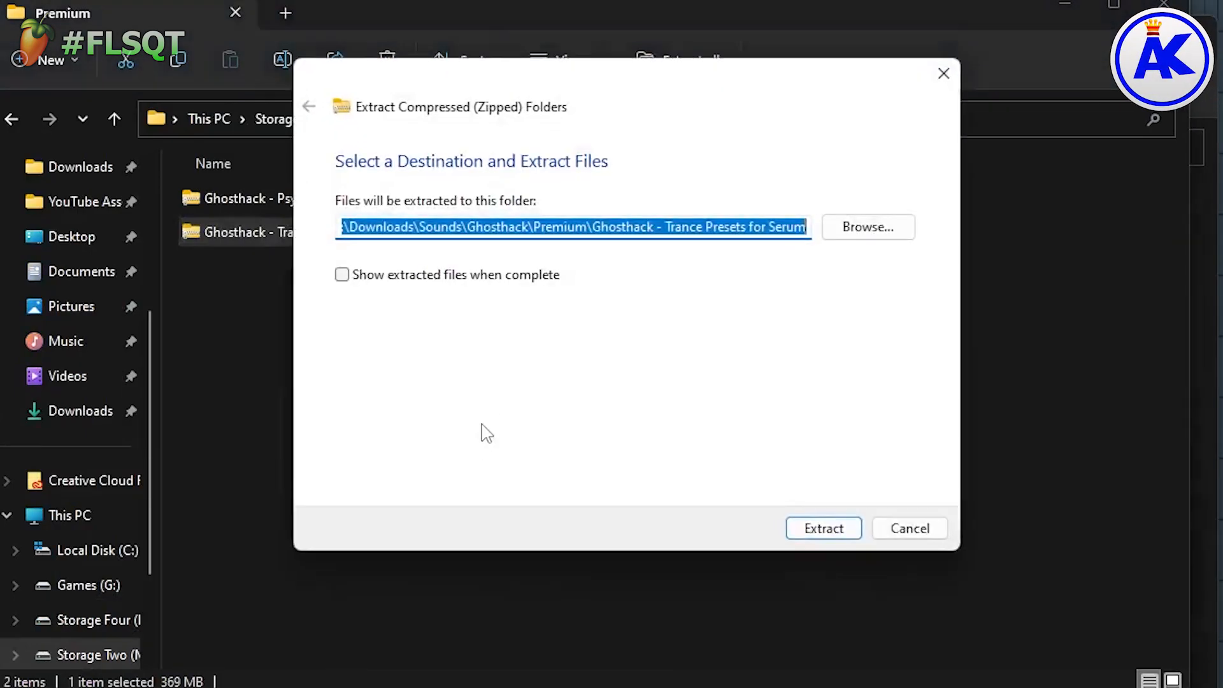
click(824, 528)
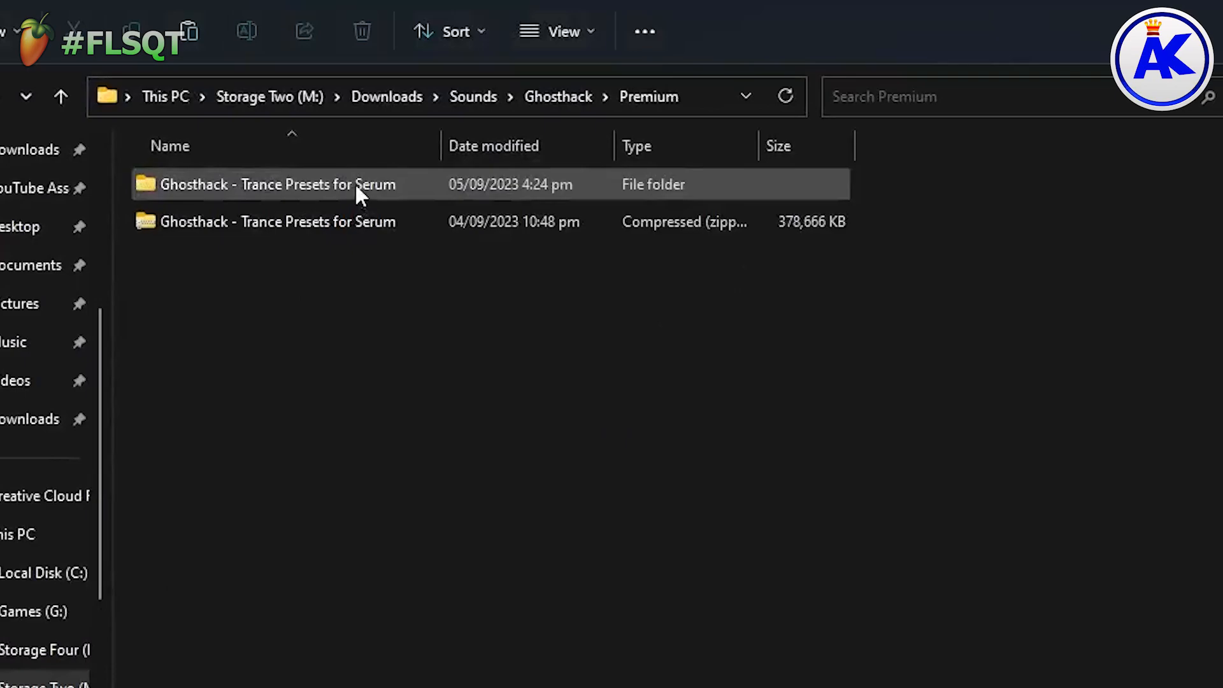
- Go into the extracted pack's Serum folder and paste the presets folder into User › Premium
double_click(355, 182)
double_click(354, 182)
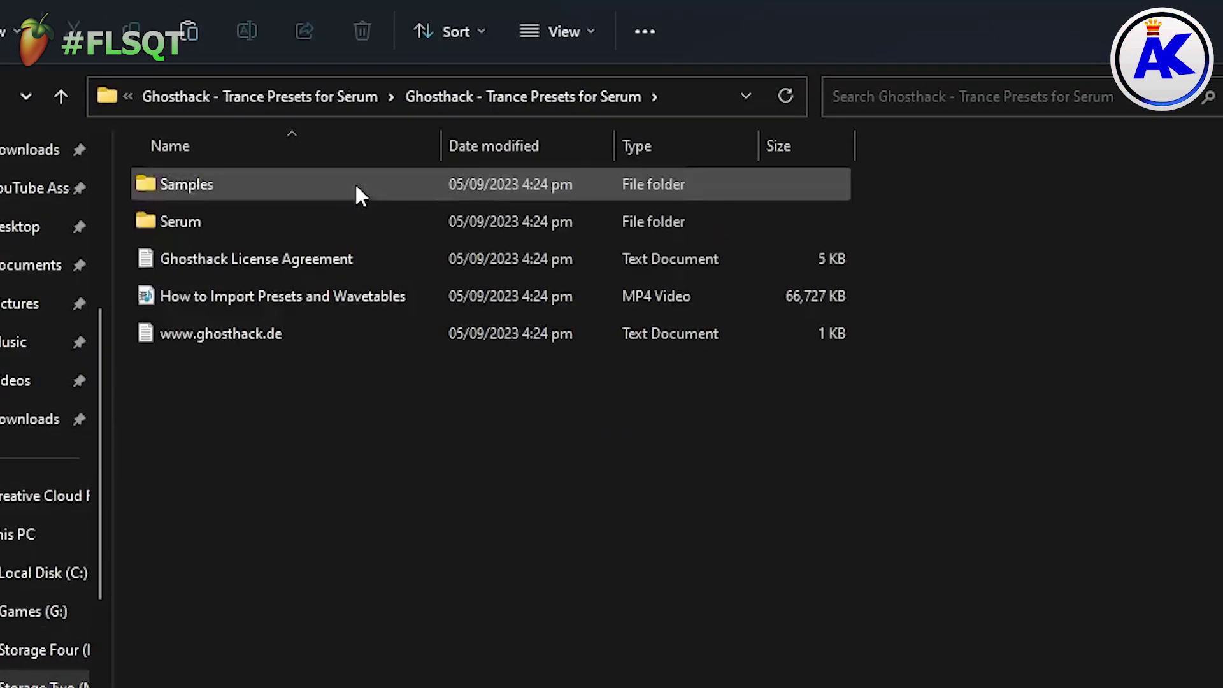
click(326, 217)
double_click(326, 216)
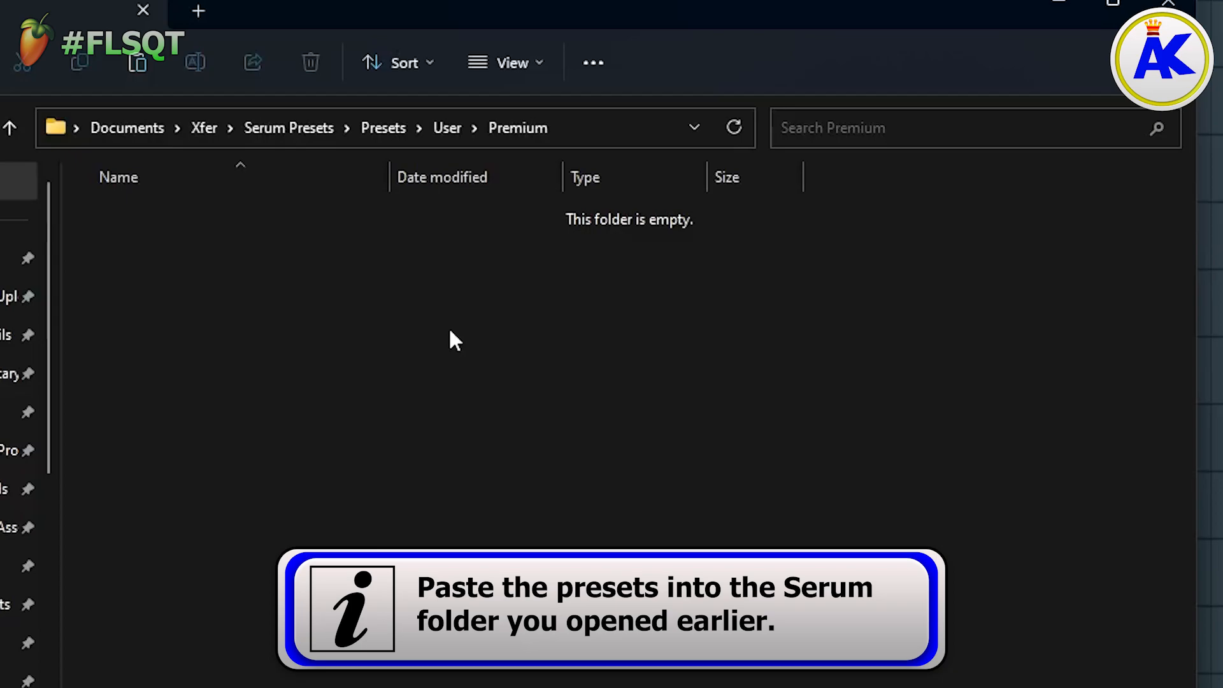
key(ctrl+v)
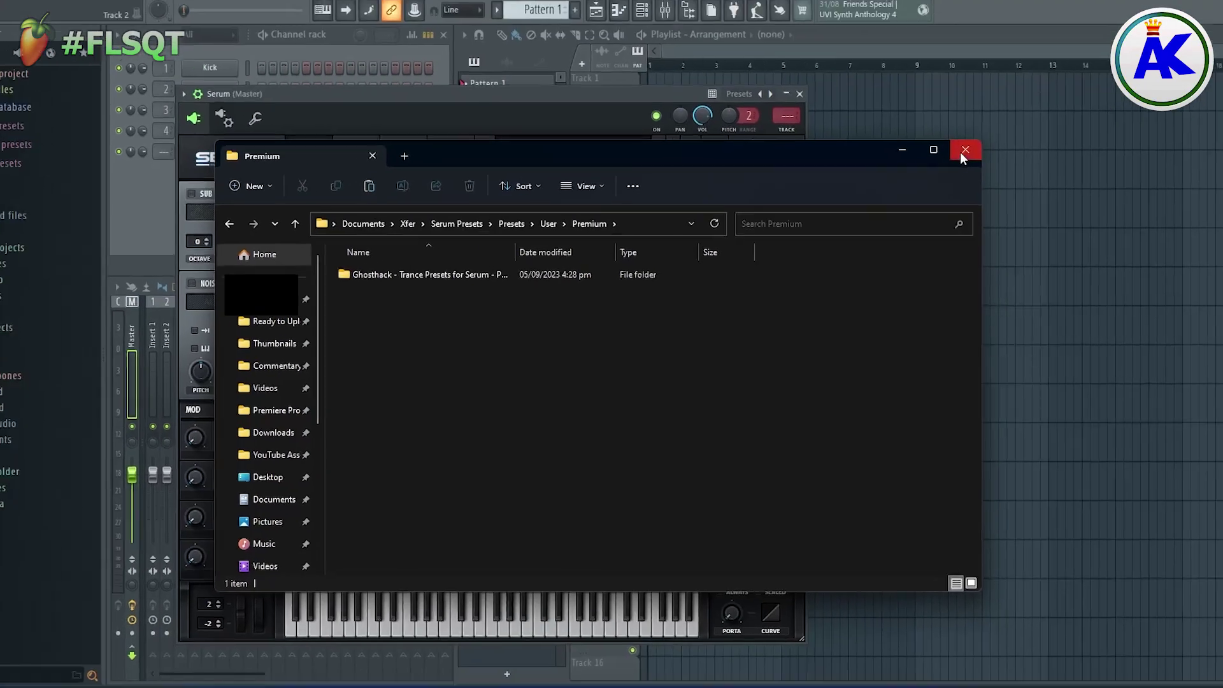
- Close Explorer and rescan Serum's preset folders on disk
click(964, 151)
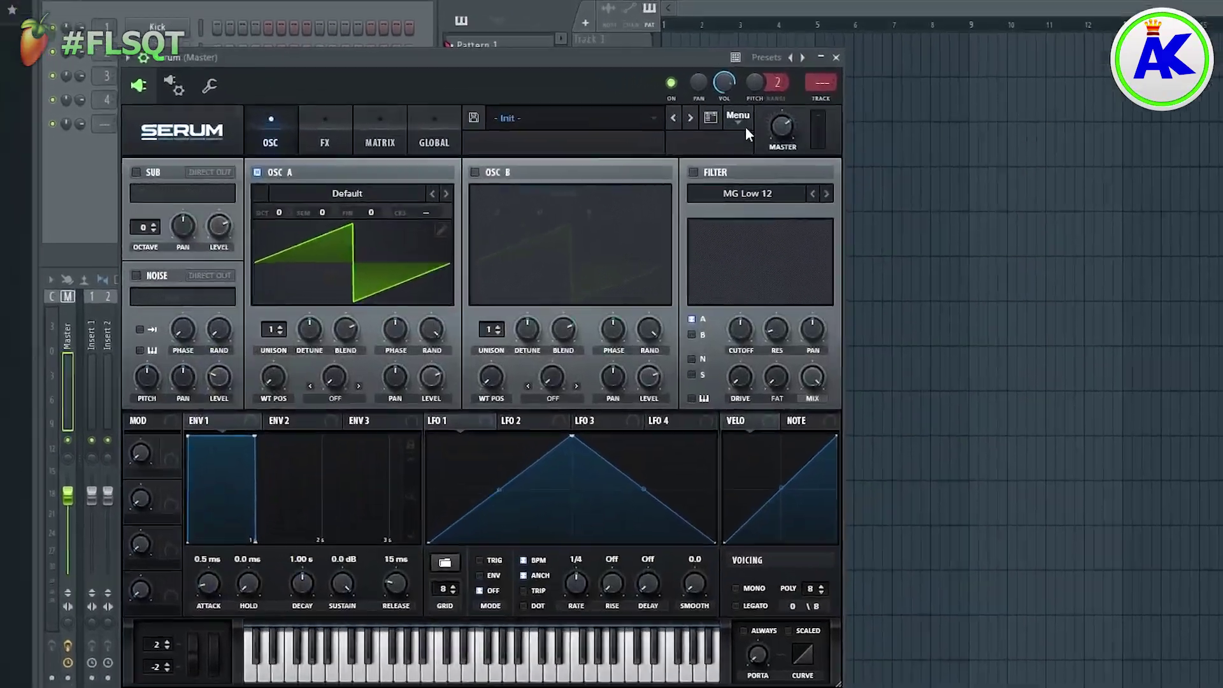
click(737, 118)
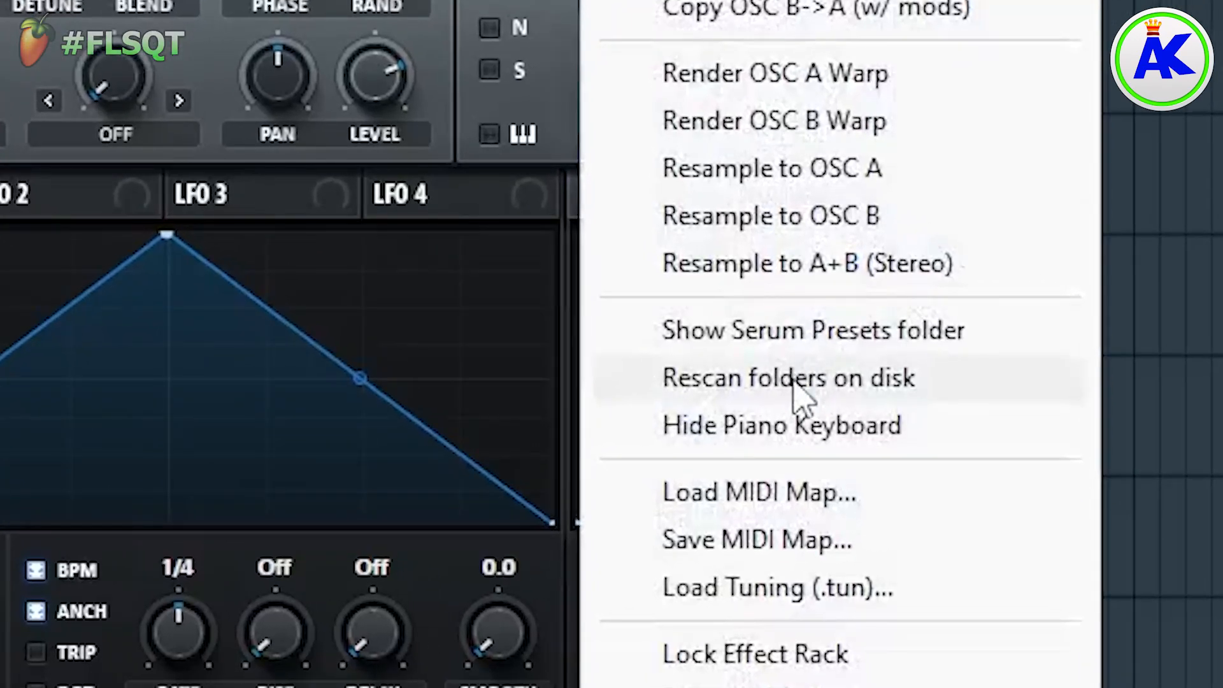
click(802, 382)
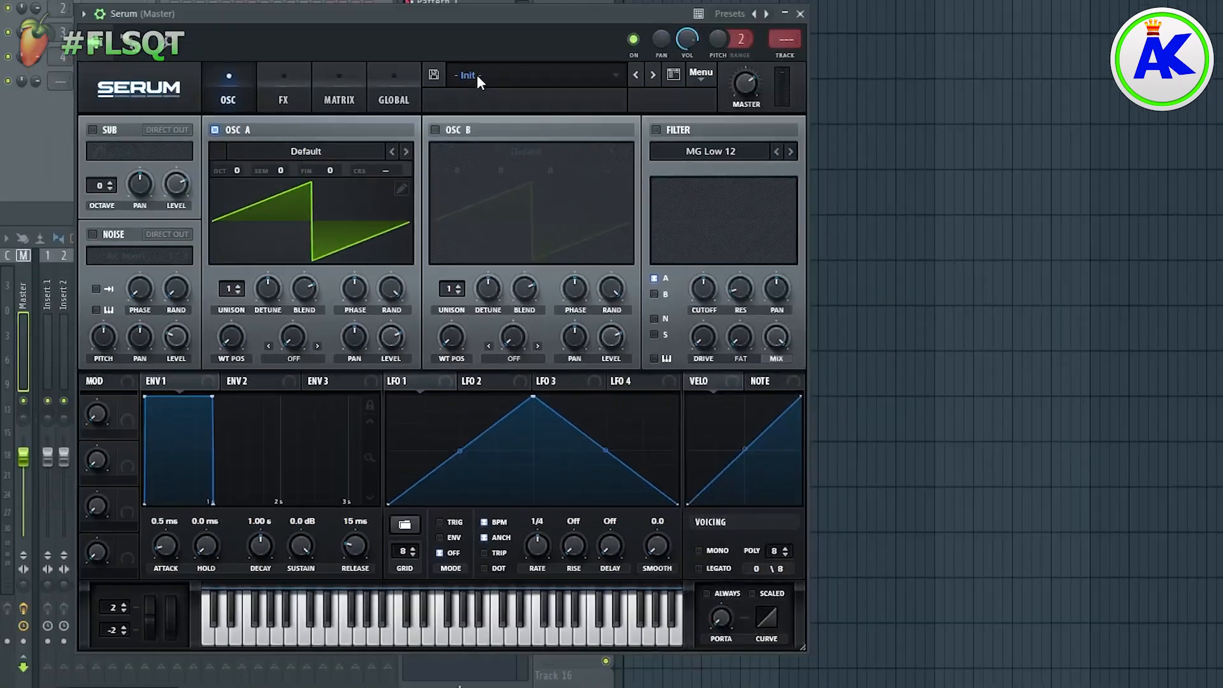
- Load GTPS - Acid - Happy Feets, audition it on the piano keys, and close Serum
click(536, 164)
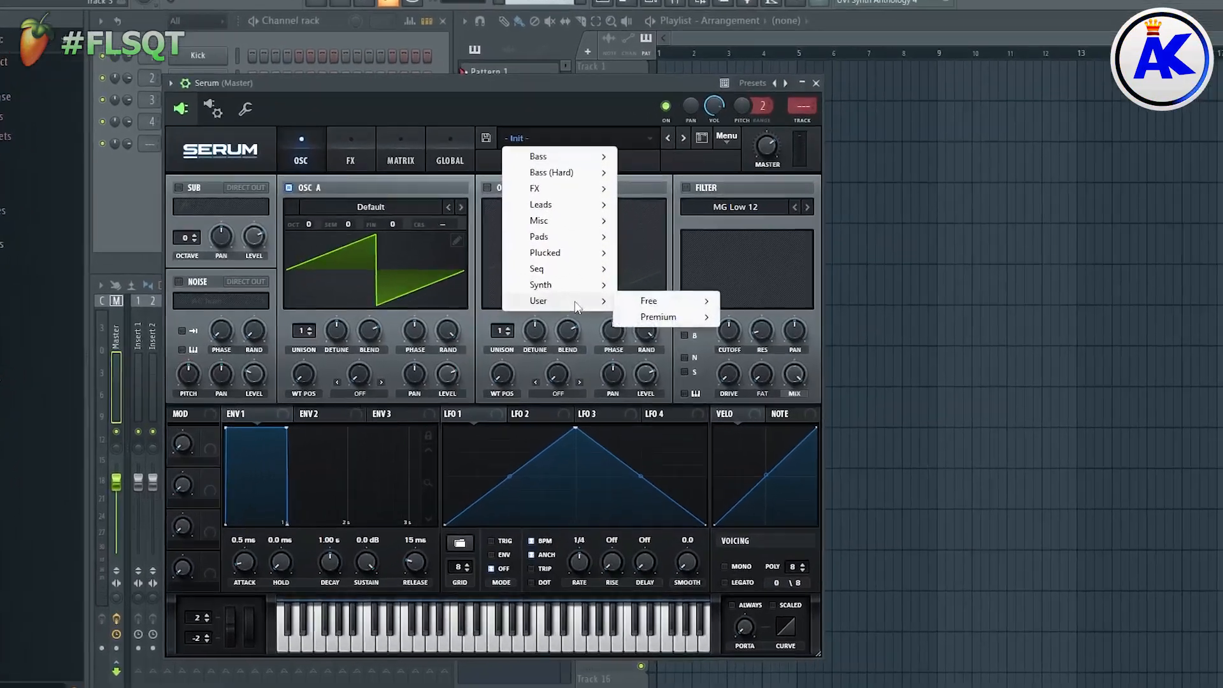
mouse_move(927, 305)
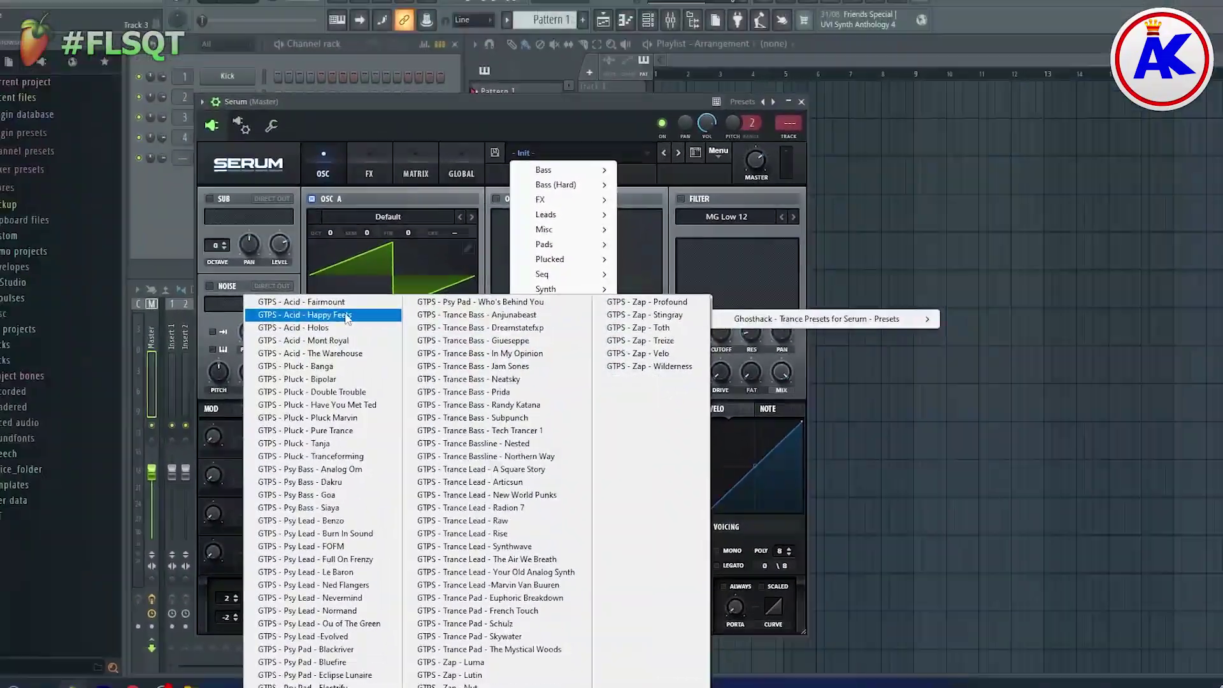
click(360, 314)
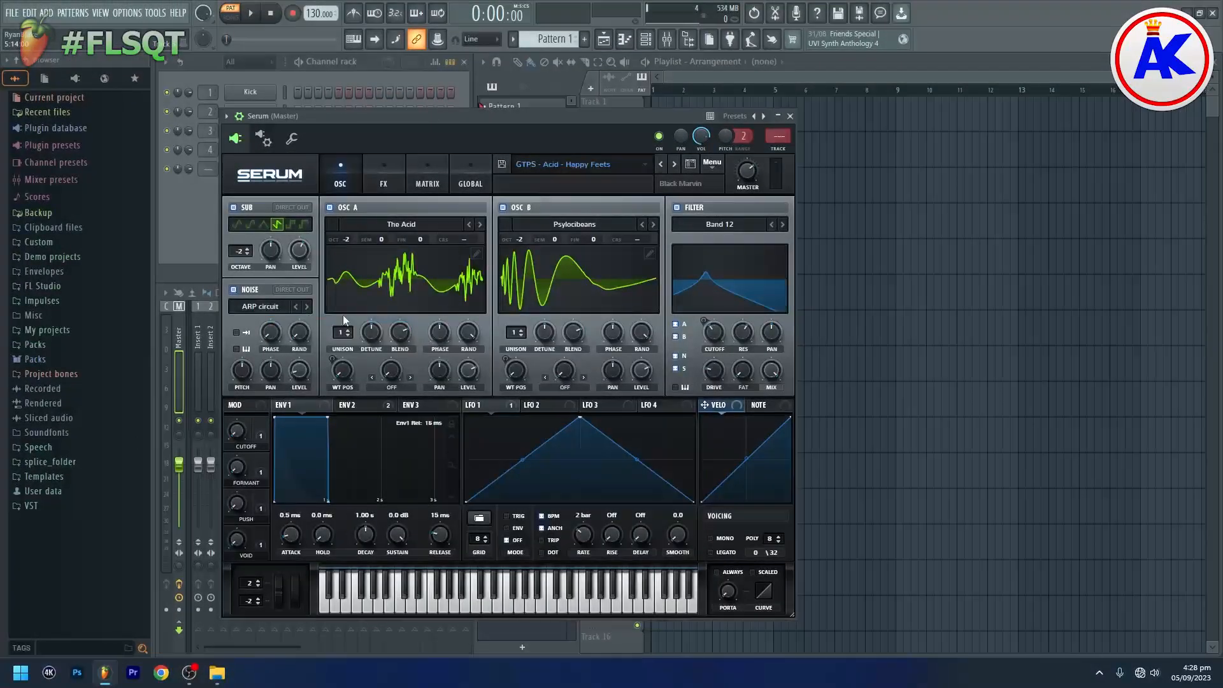
click(440, 604)
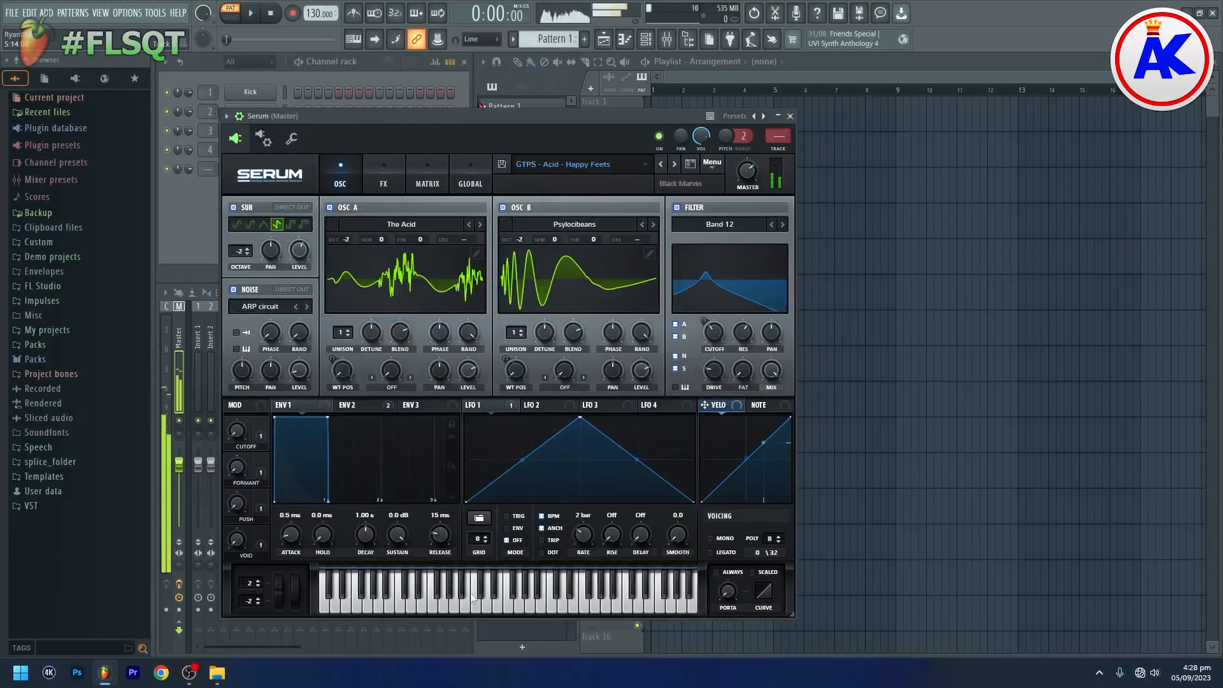
click(528, 597)
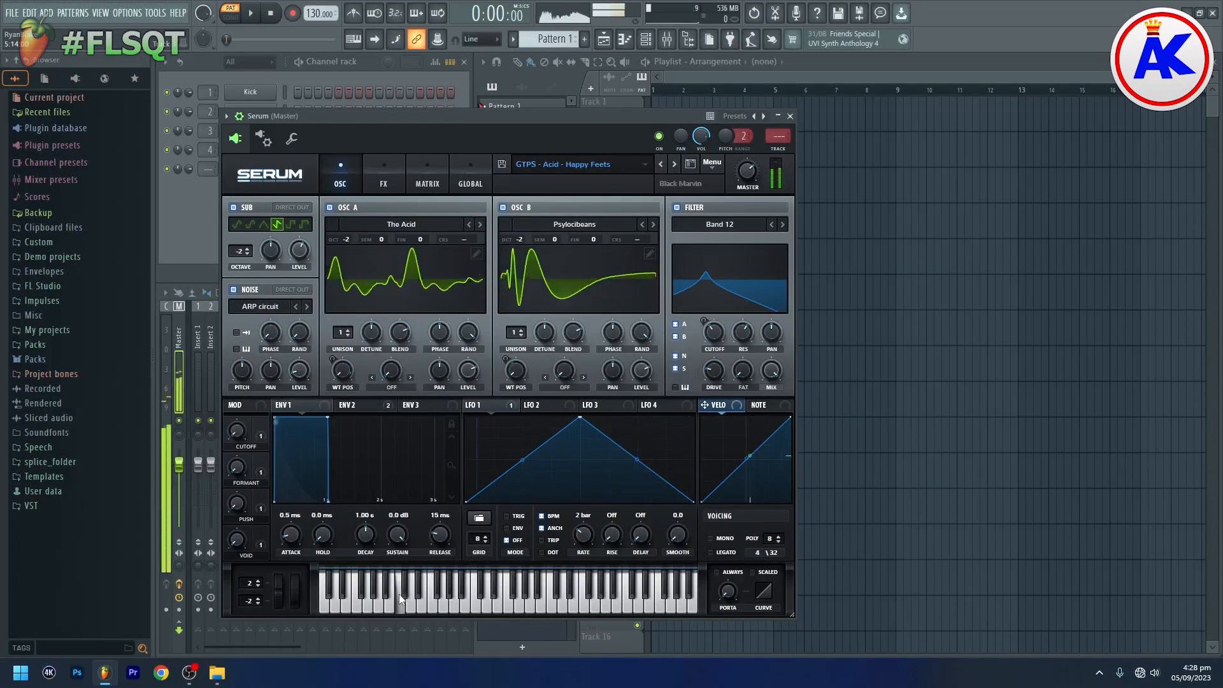
click(526, 592)
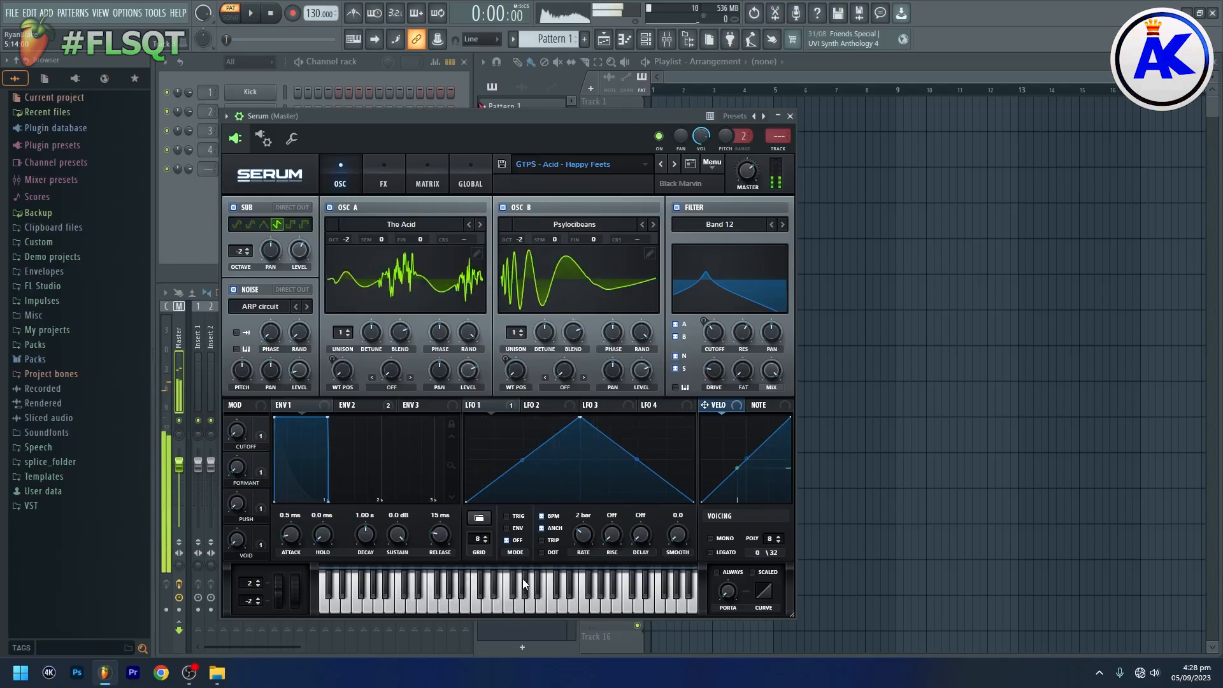
click(789, 116)
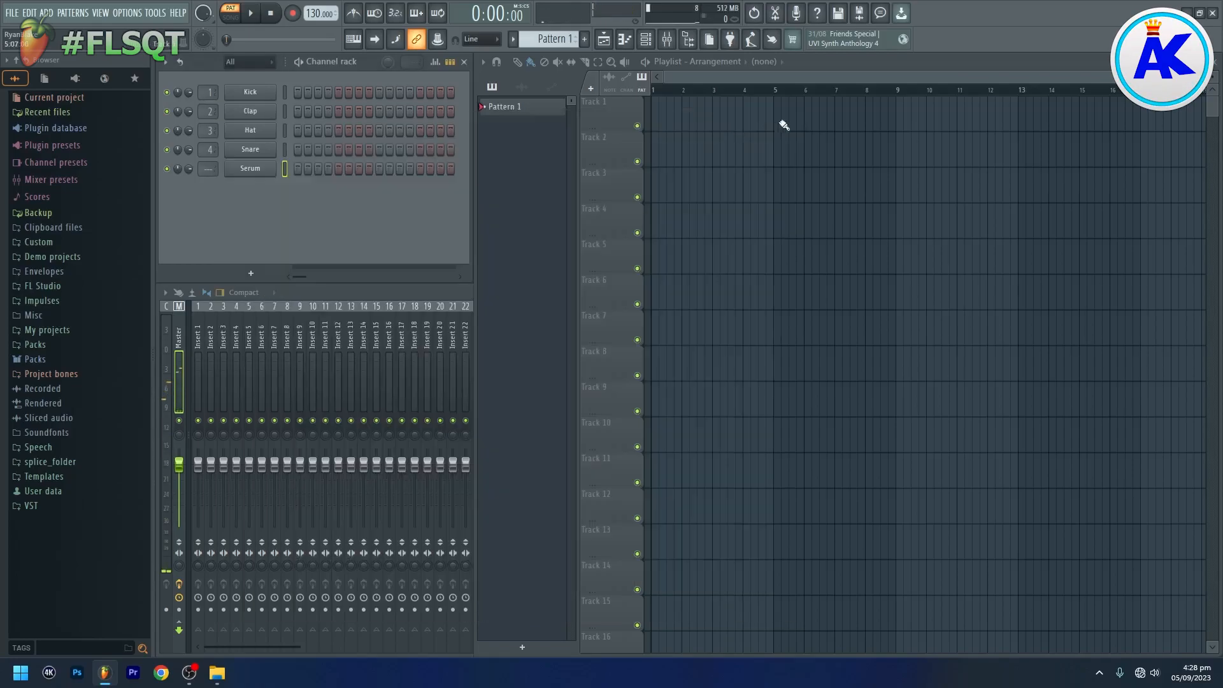